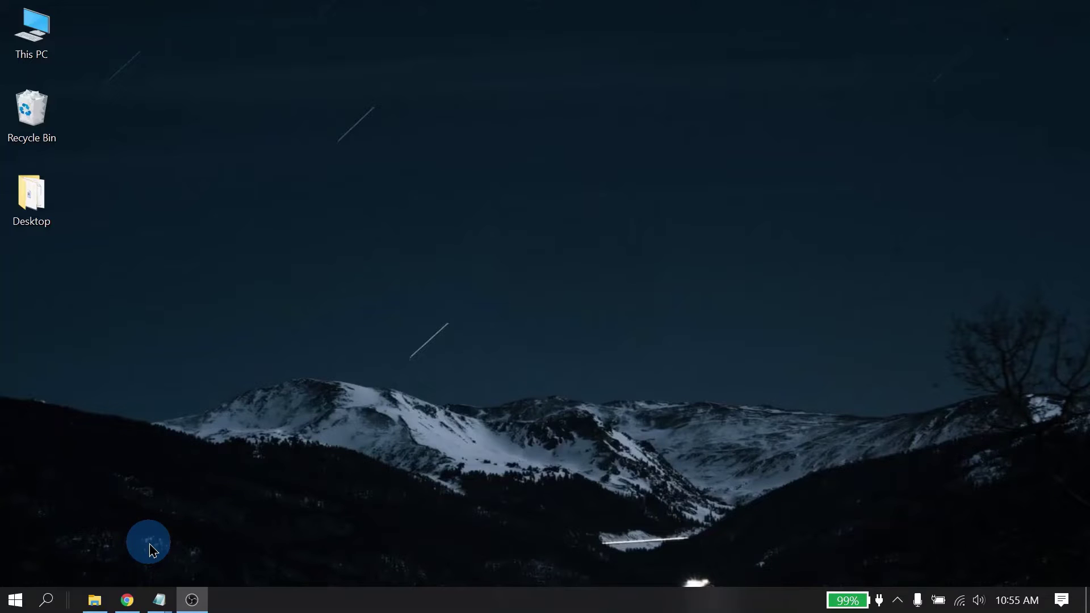
Search Google in Chrome for 'Rescue and Smart Assistant'
left_click(127, 600)
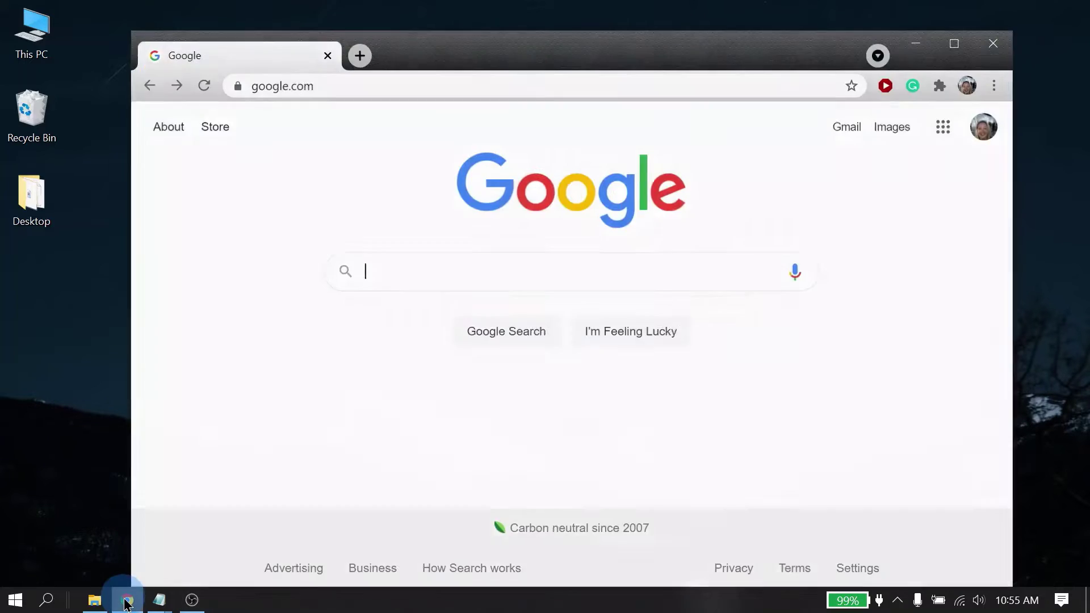
left_click(385, 264)
type("Rescue and Smart Assistant")
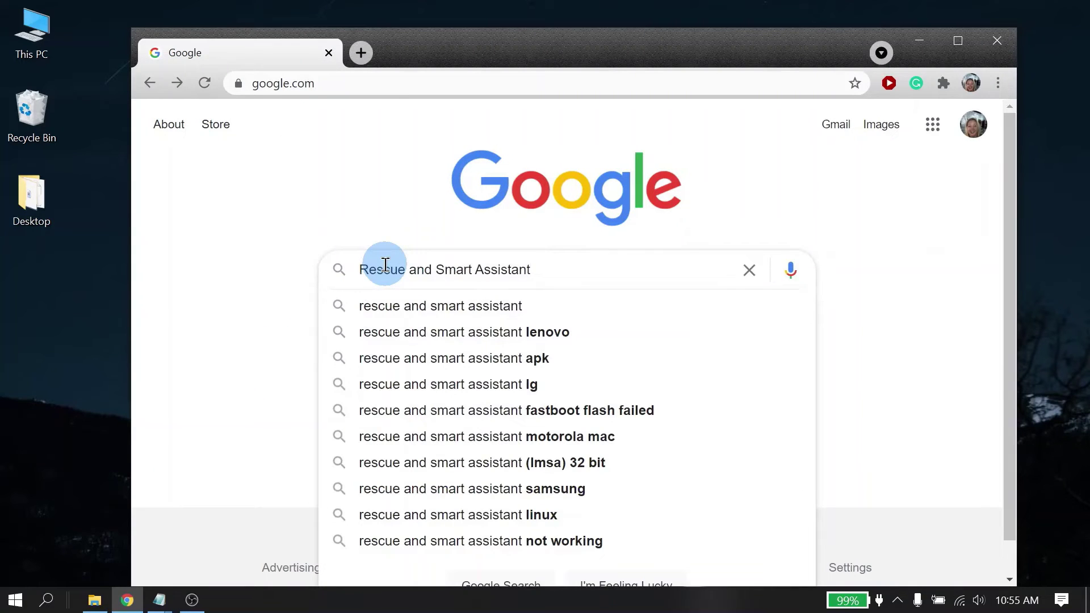
key("Return")
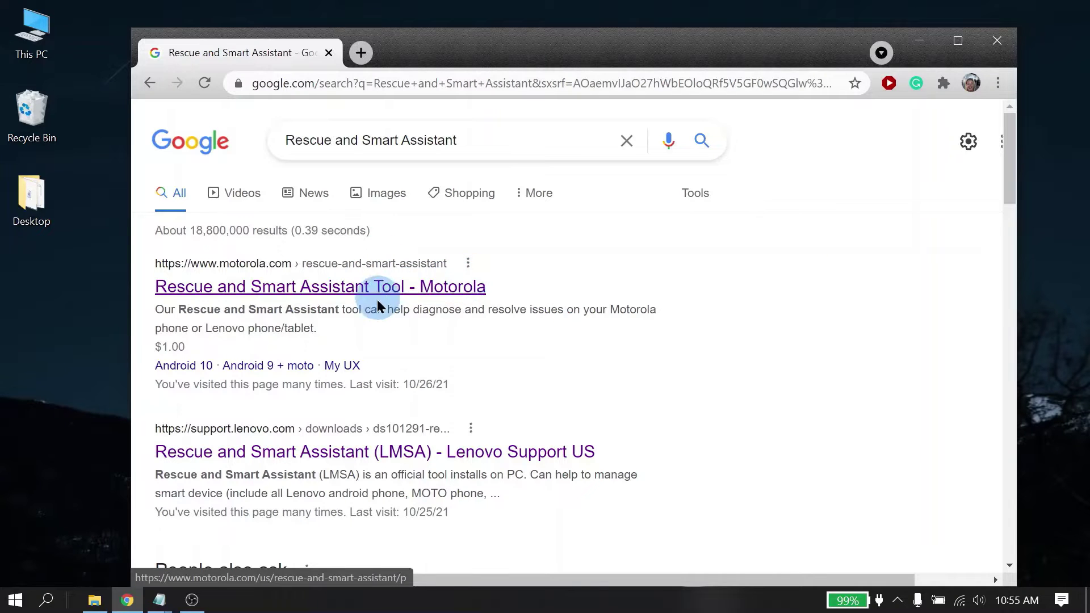
Open Motorola's Rescue and Smart Assistant Tool page and go to its download page
left_click(304, 289)
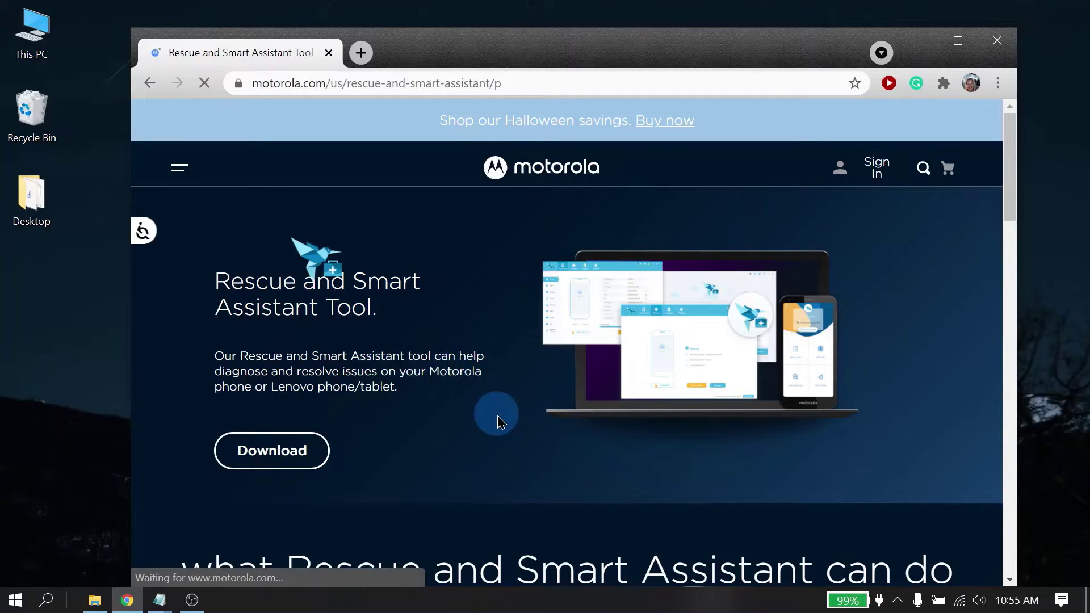
scroll(498, 423, "down", 2)
scroll(497, 423, "down", 3)
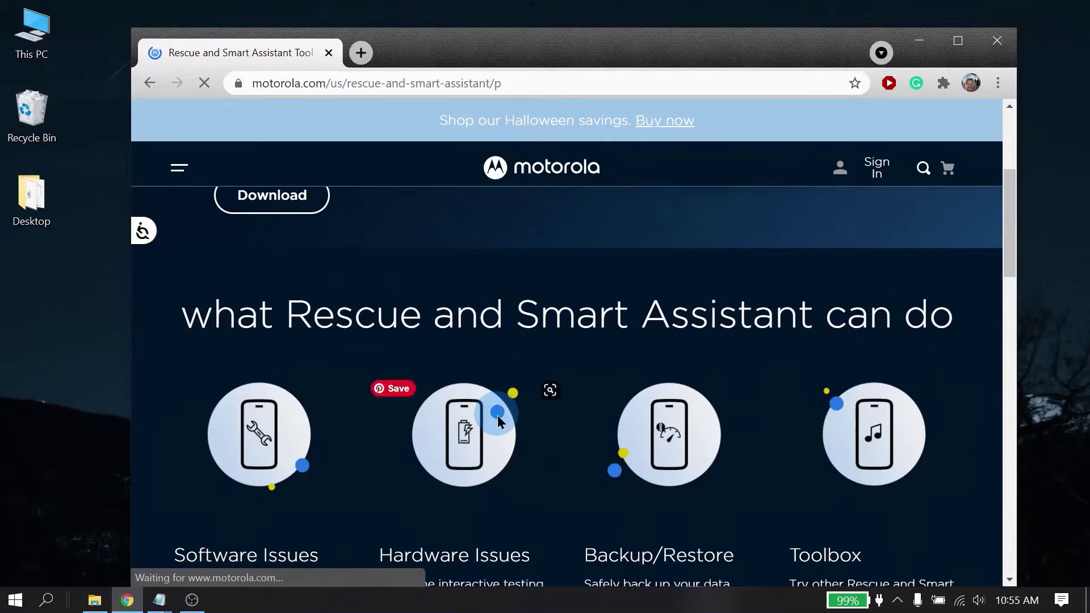
scroll(497, 423, "up", 4)
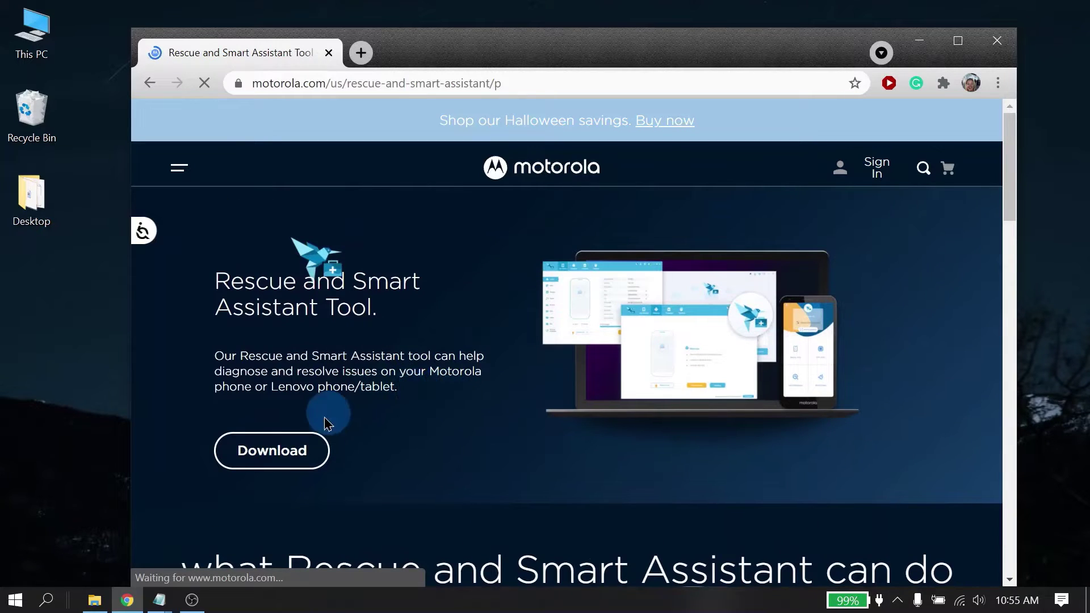
left_click(269, 461)
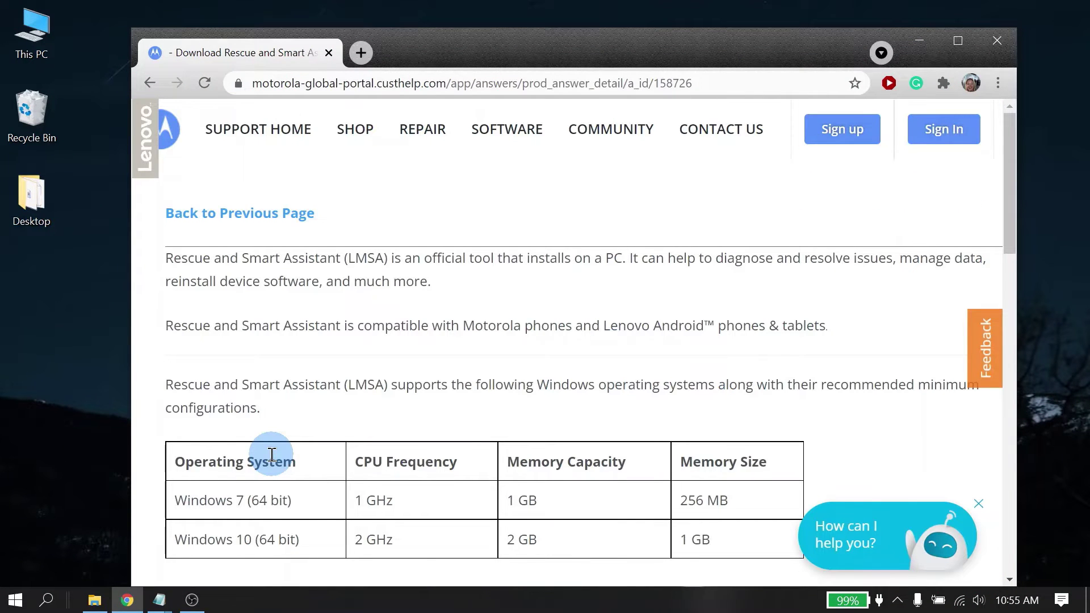
Download the 115 MB Rescue and Smart Assistant installer .exe and show its options
scroll(348, 445, "down", 3)
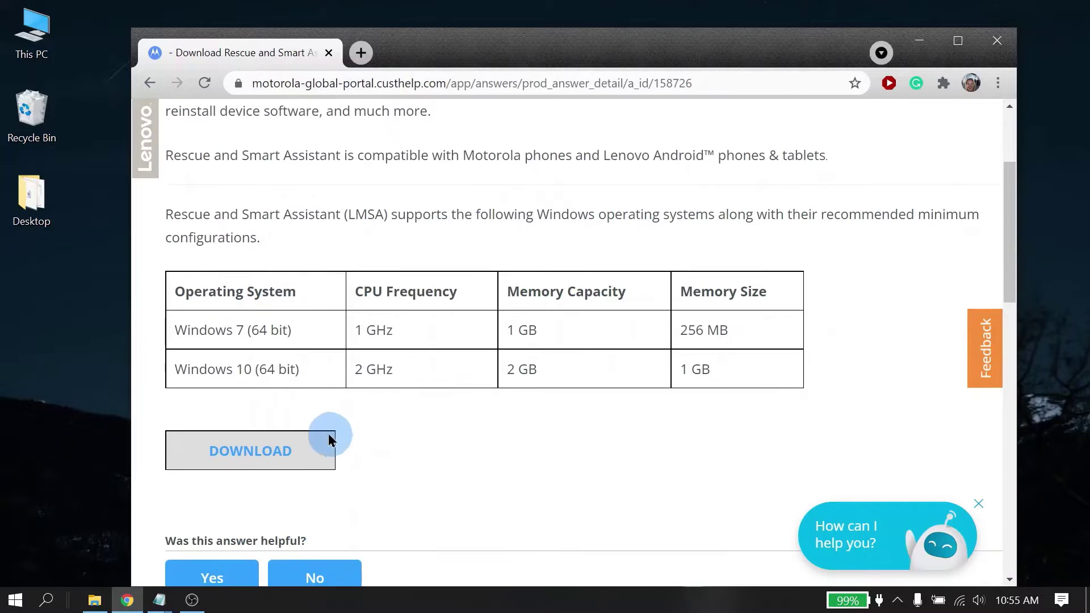
left_click(246, 451)
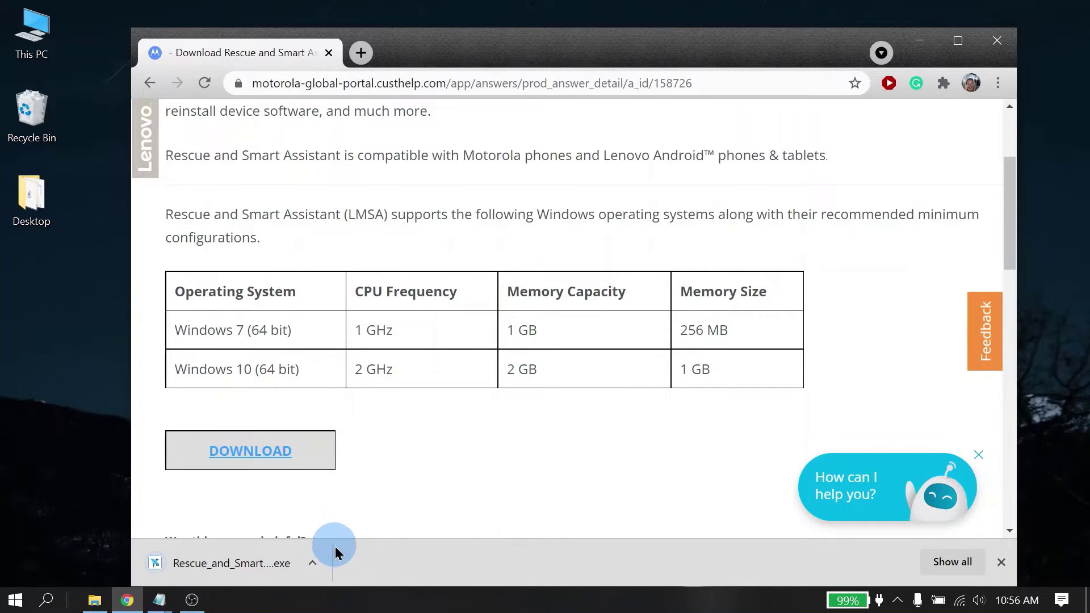
left_click(313, 563)
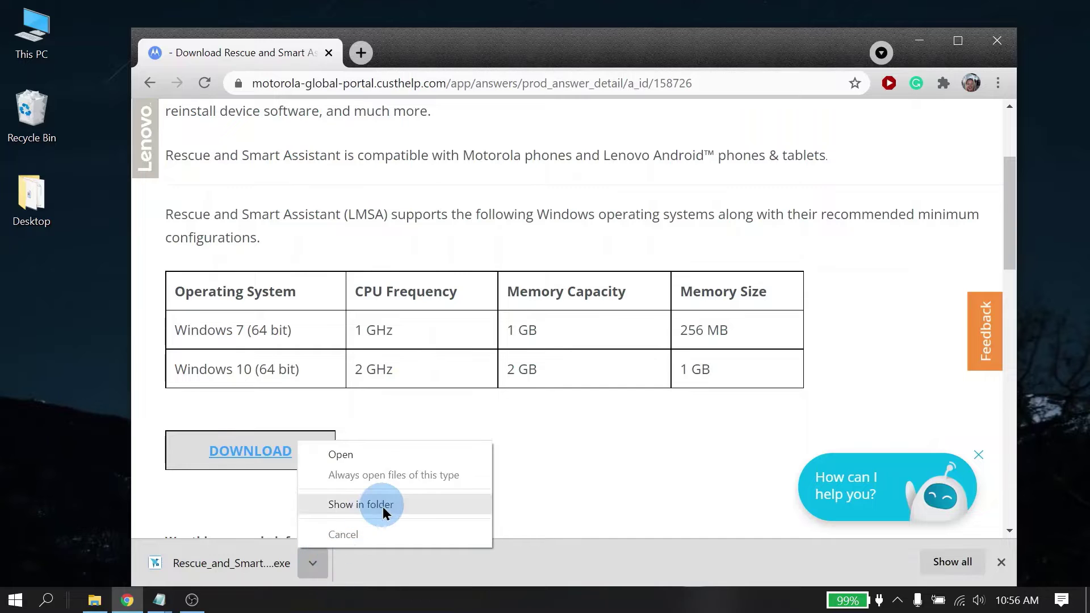
Show Rescue_and_Smart_Assistant_v5.8.0.25_prod_setup.exe in the Downloads folder and select it
left_click(361, 504)
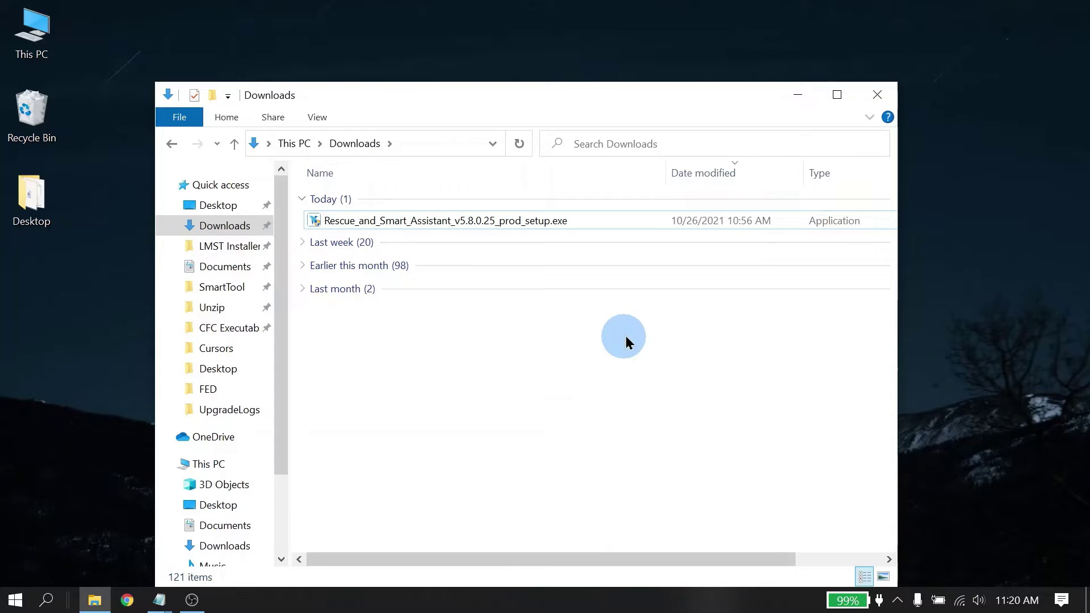
left_click(521, 228)
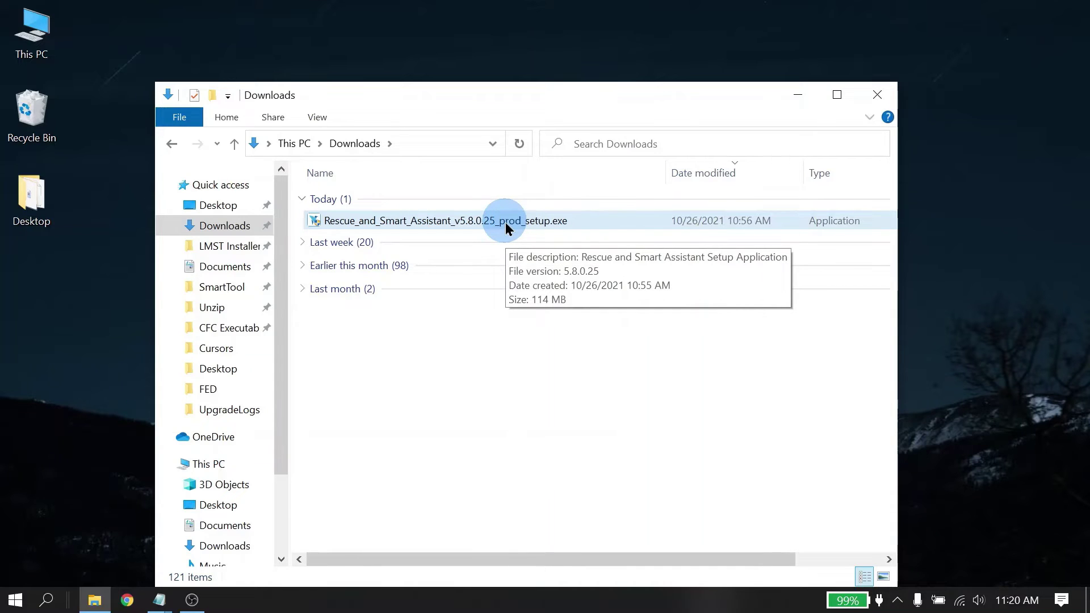
left_click(505, 228)
Install Rescue and Smart Assistant in English, accepting the license, into the default Program Files (x86) folder
double_click(547, 227)
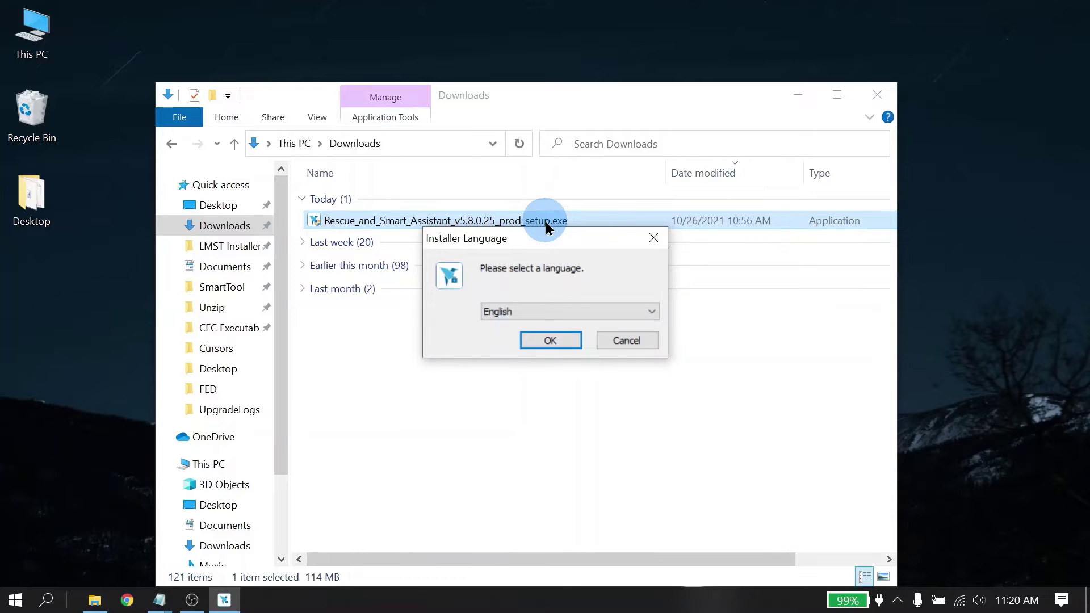
left_click(651, 311)
left_click(652, 313)
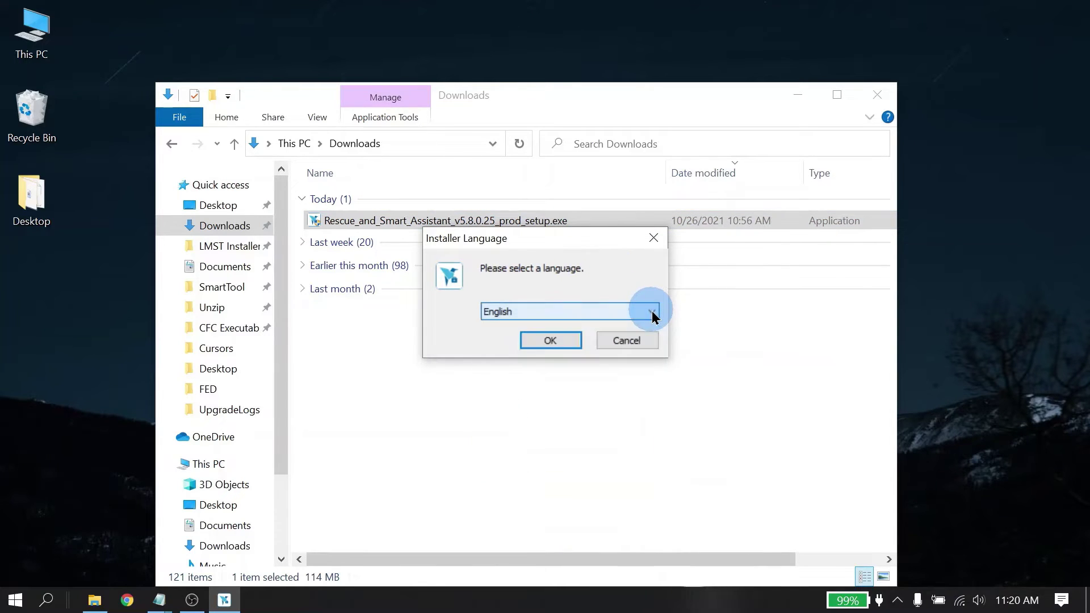
left_click(548, 341)
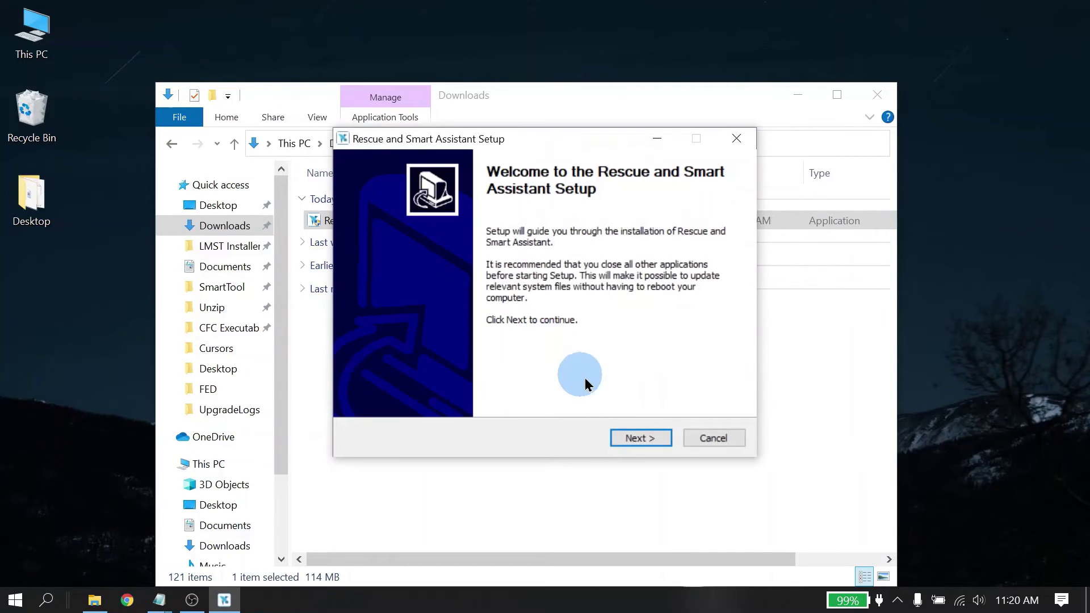
left_click(639, 439)
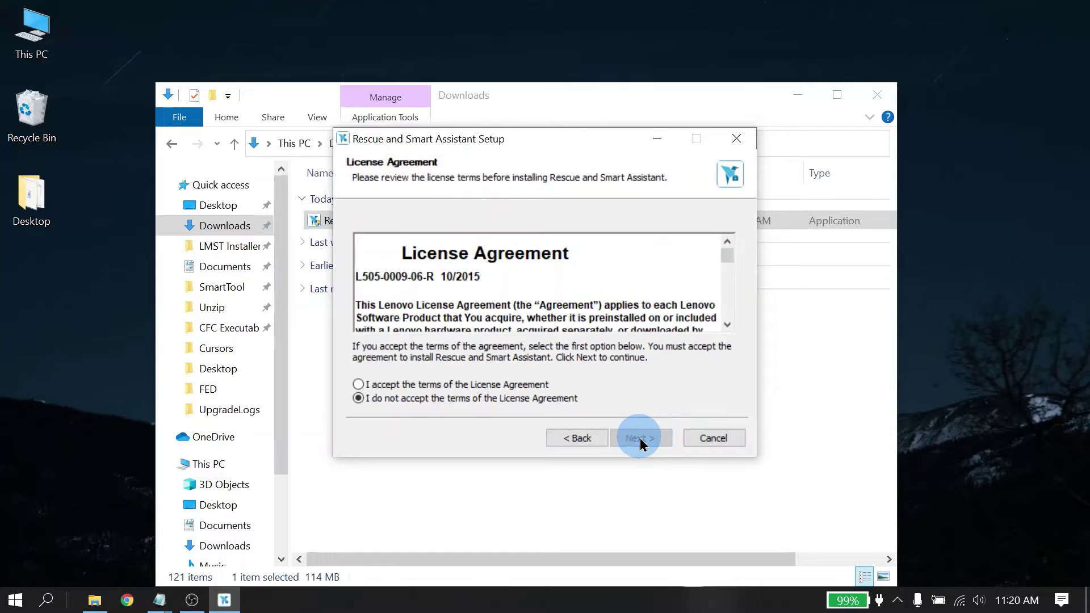
left_click(487, 386)
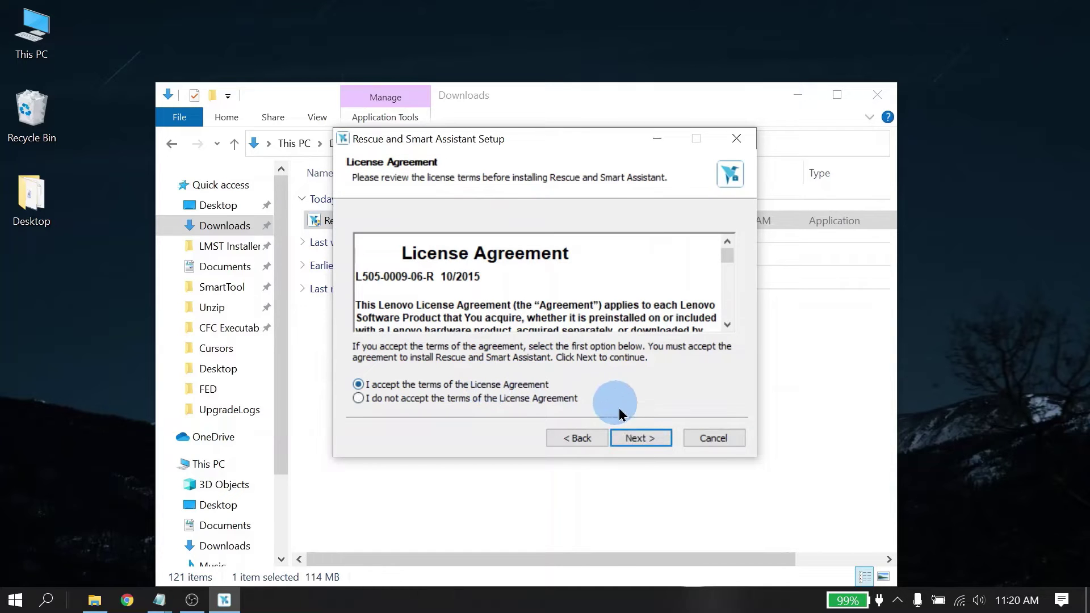
left_click(640, 438)
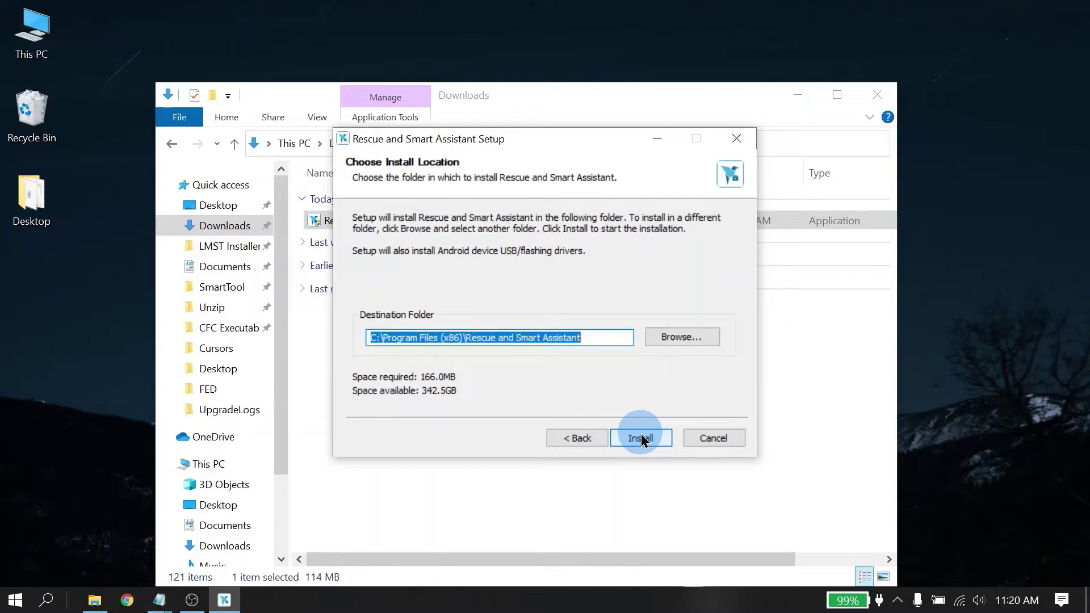
left_click(641, 439)
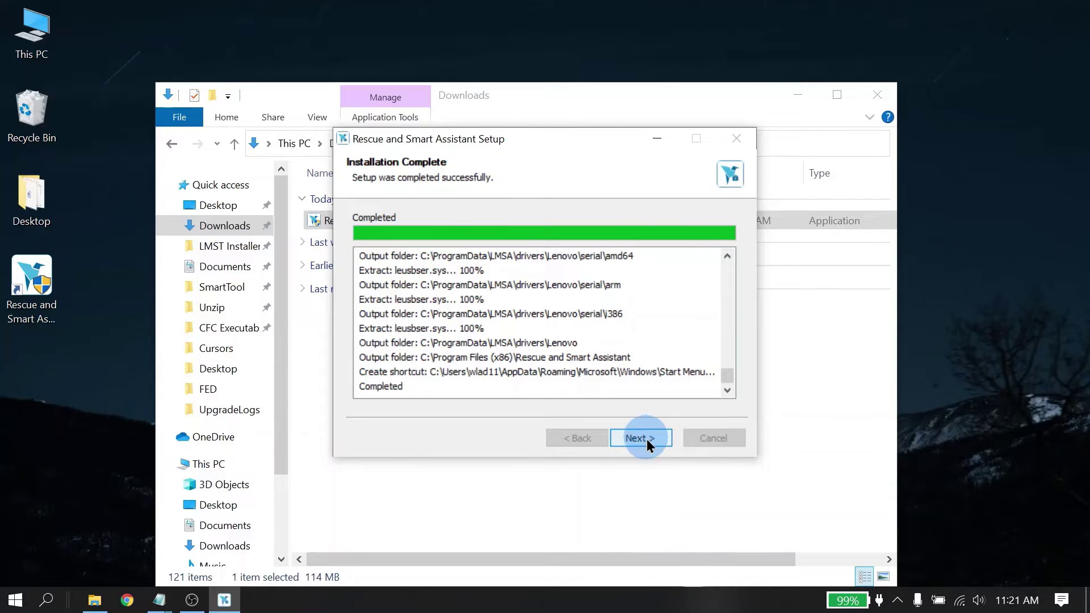
left_click(641, 438)
Finish setup and launch Rescue and Smart Assistant from its desktop shortcut
left_click(641, 439)
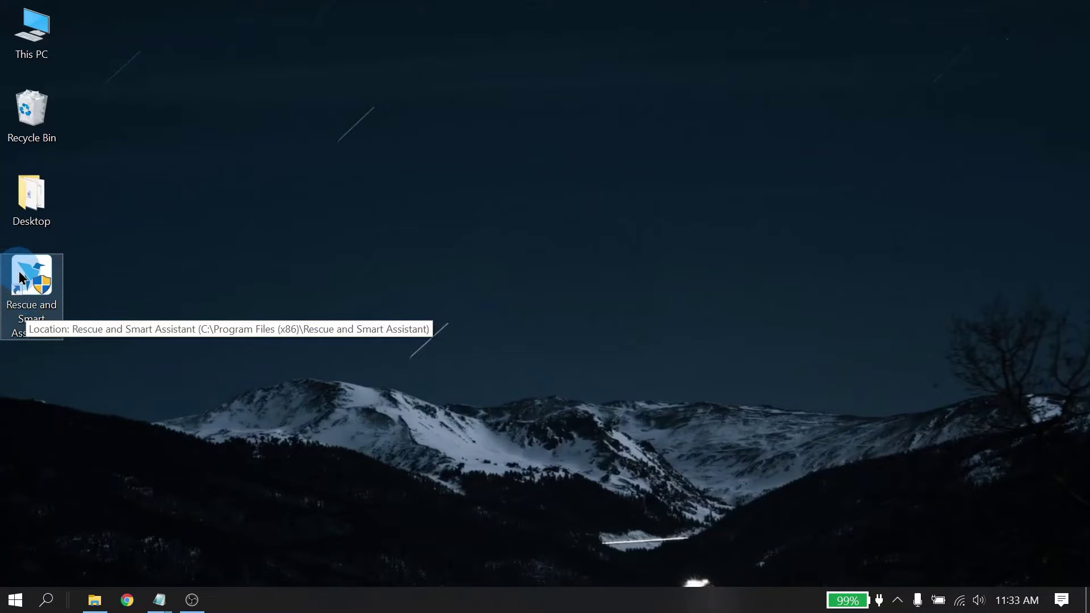
double_click(31, 289)
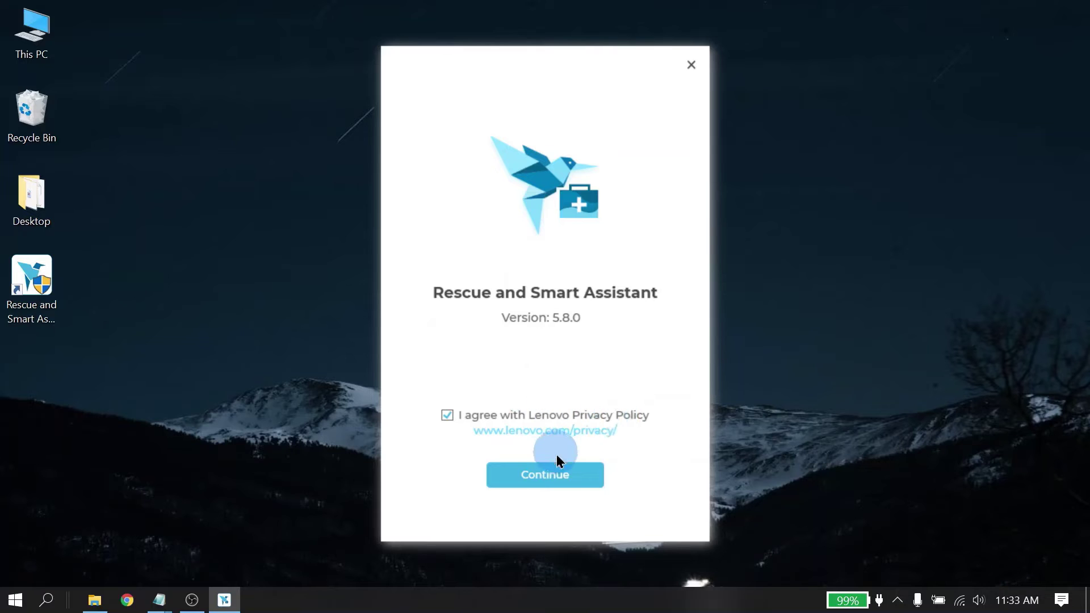
Agree to the Lenovo Privacy Policy and continue past the version 5.8.0 start screen
left_click(532, 477)
left_click(532, 480)
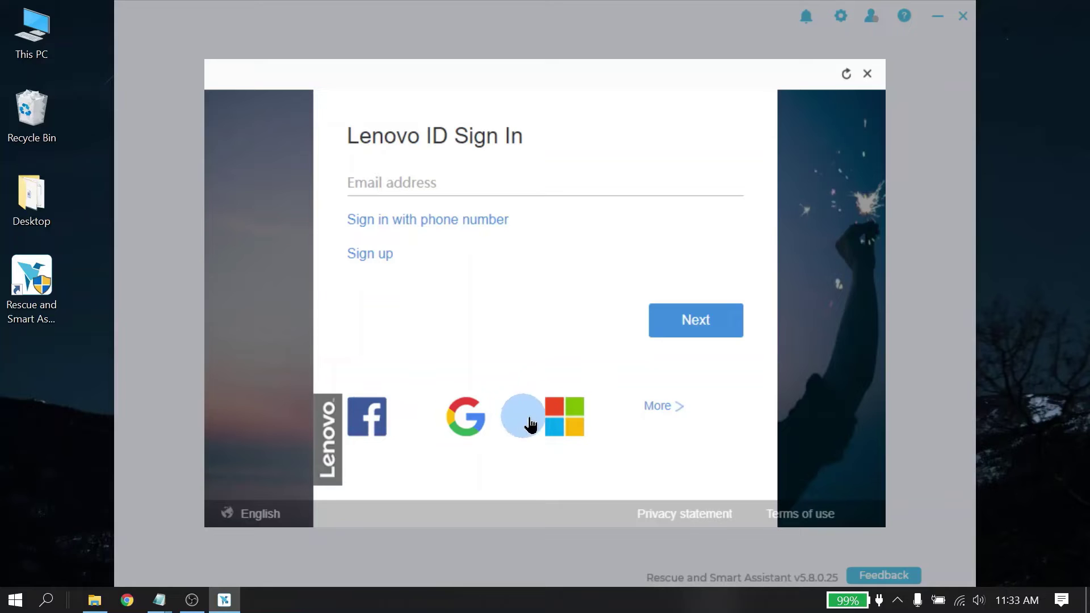
Review the social sign-in options, then sign in to Lenovo ID with a Google account
left_click(669, 406)
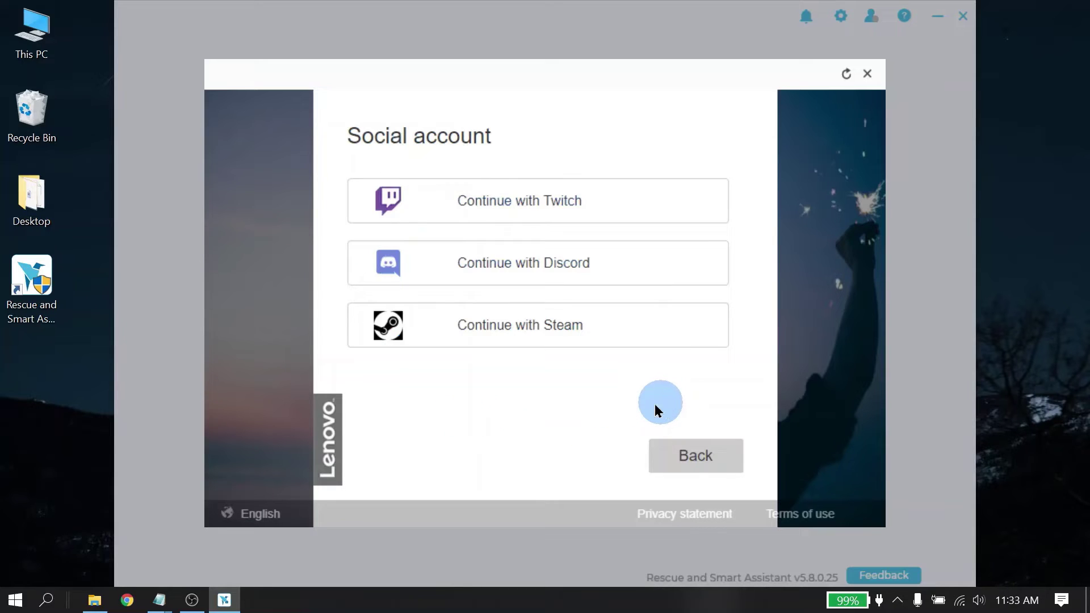
left_click(690, 460)
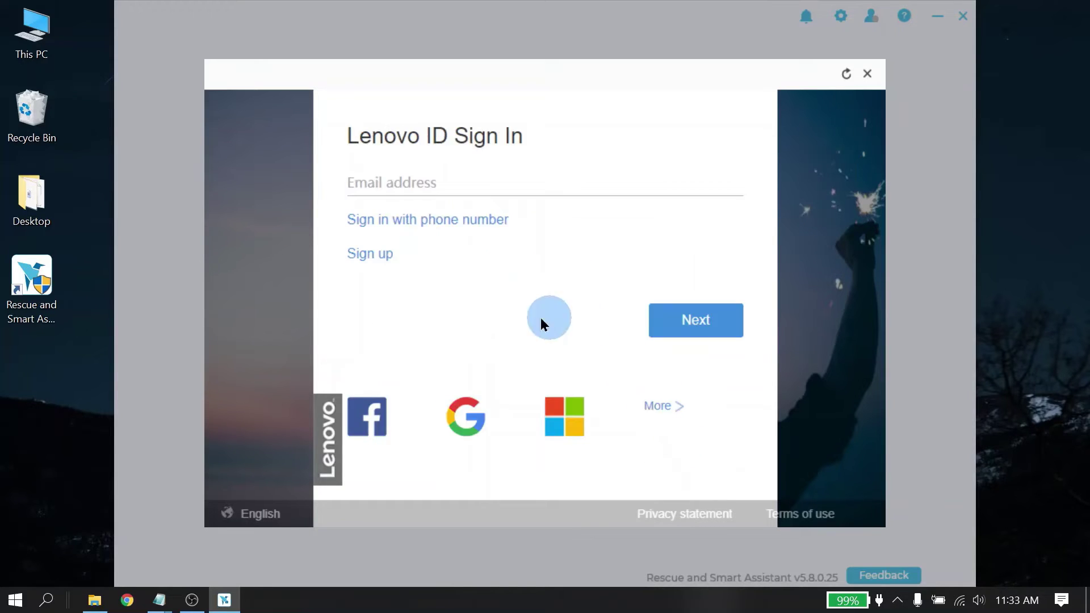
left_click(463, 419)
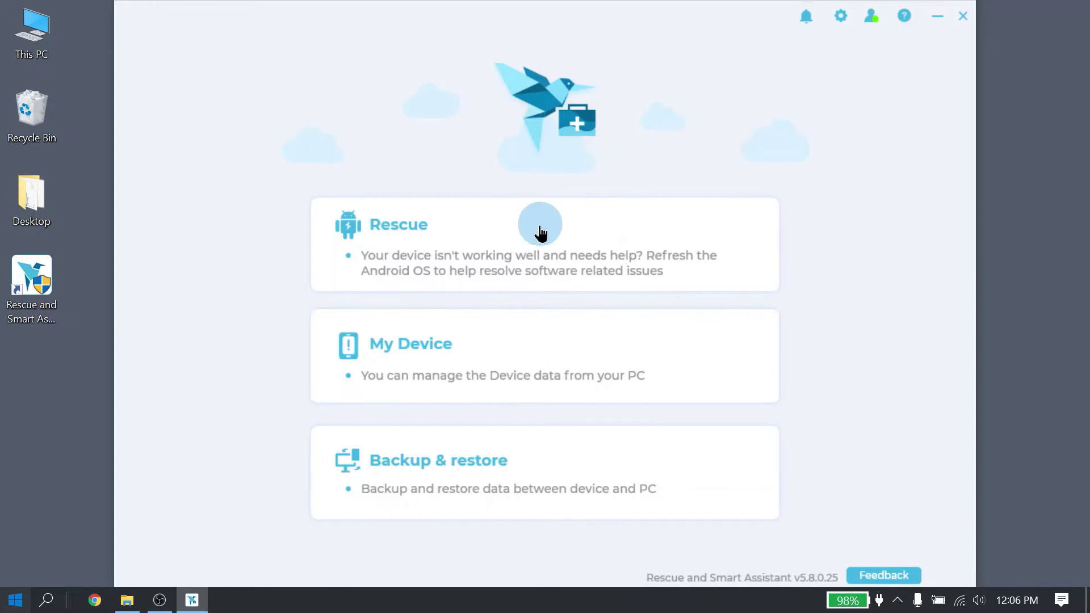
Open the Rescue section, view the flash/rescue tutorial, then close it
left_click(389, 230)
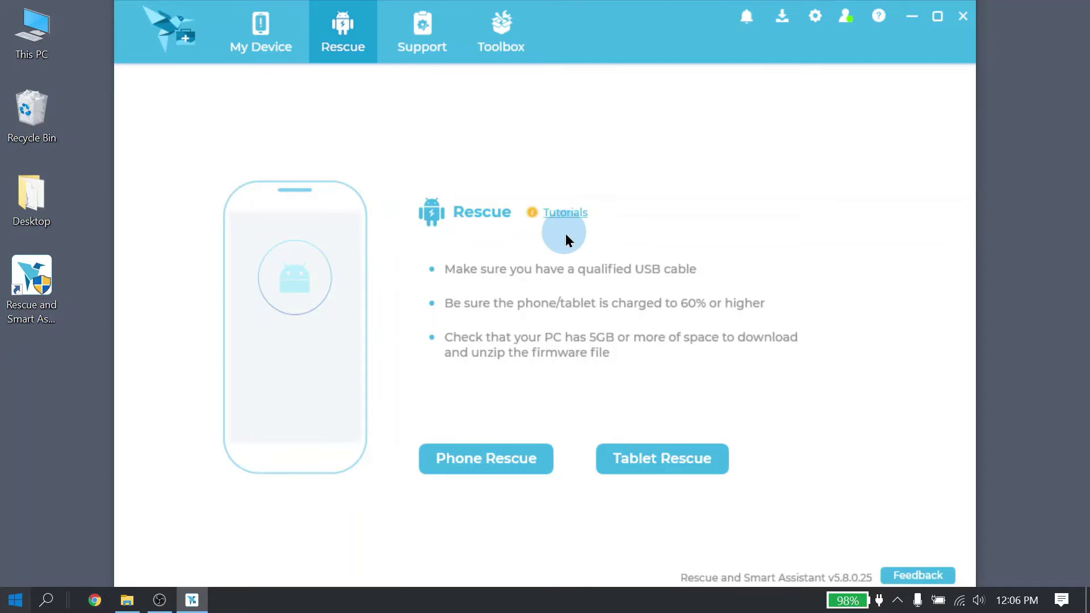
left_click(565, 215)
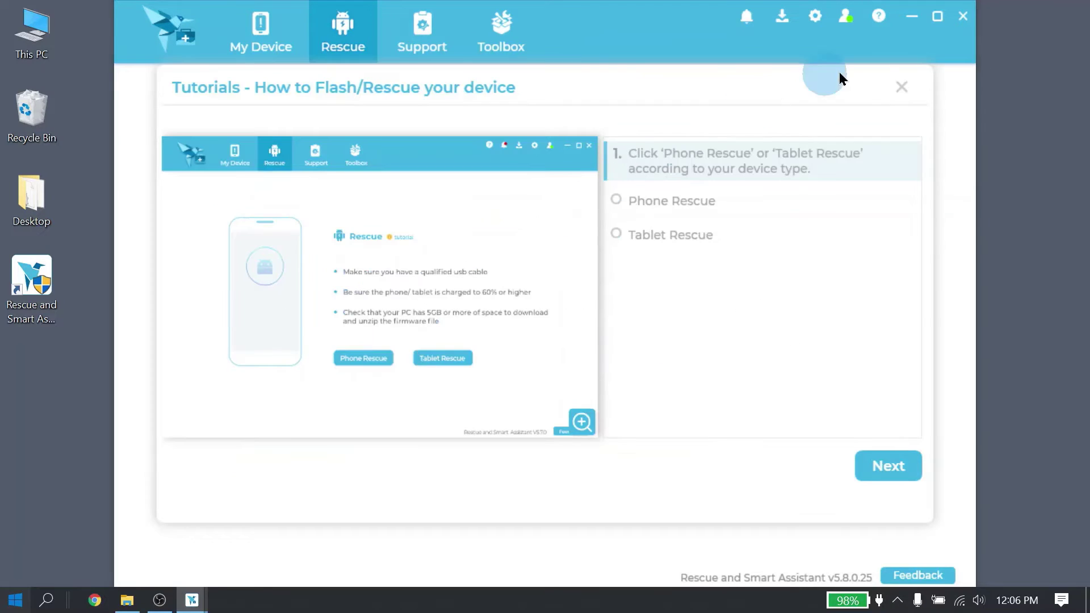
left_click(913, 89)
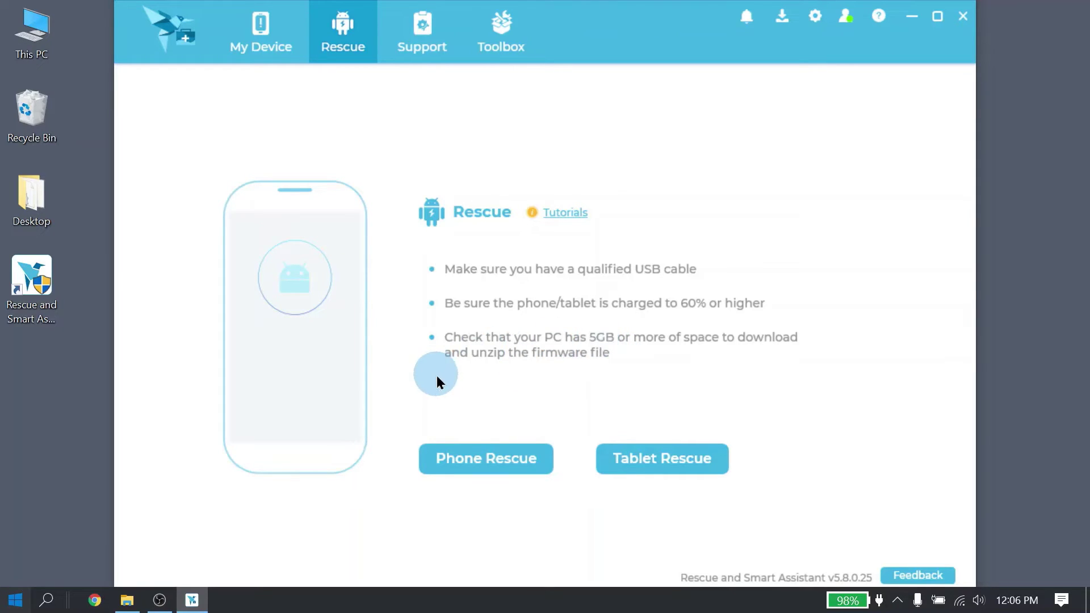
Start Phone Rescue and step through fastboot instructions 1 and 2 to steps 3 and 4
left_click(470, 466)
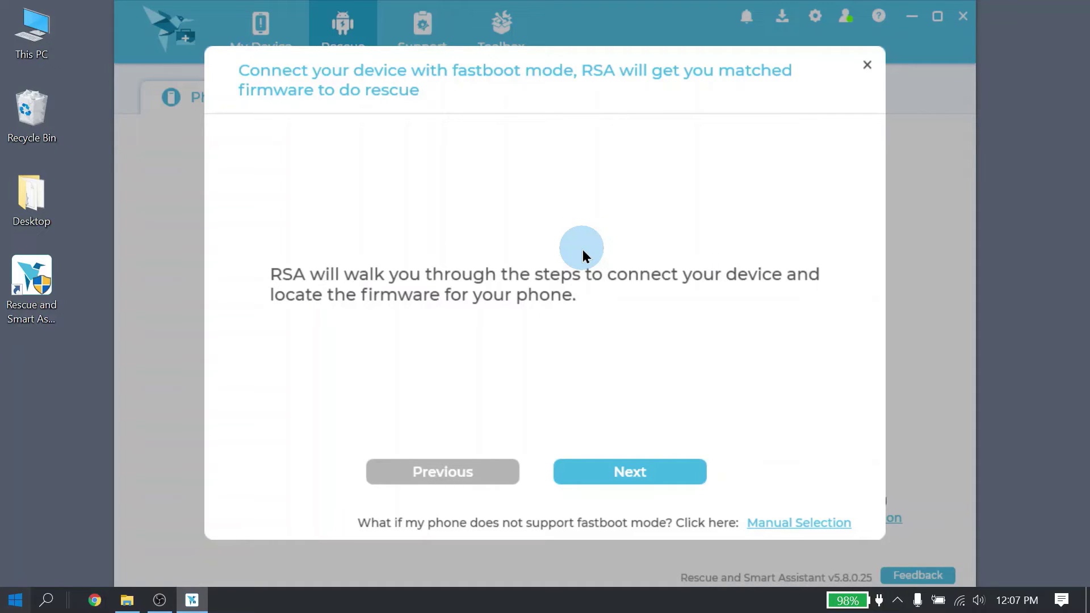
left_click(629, 479)
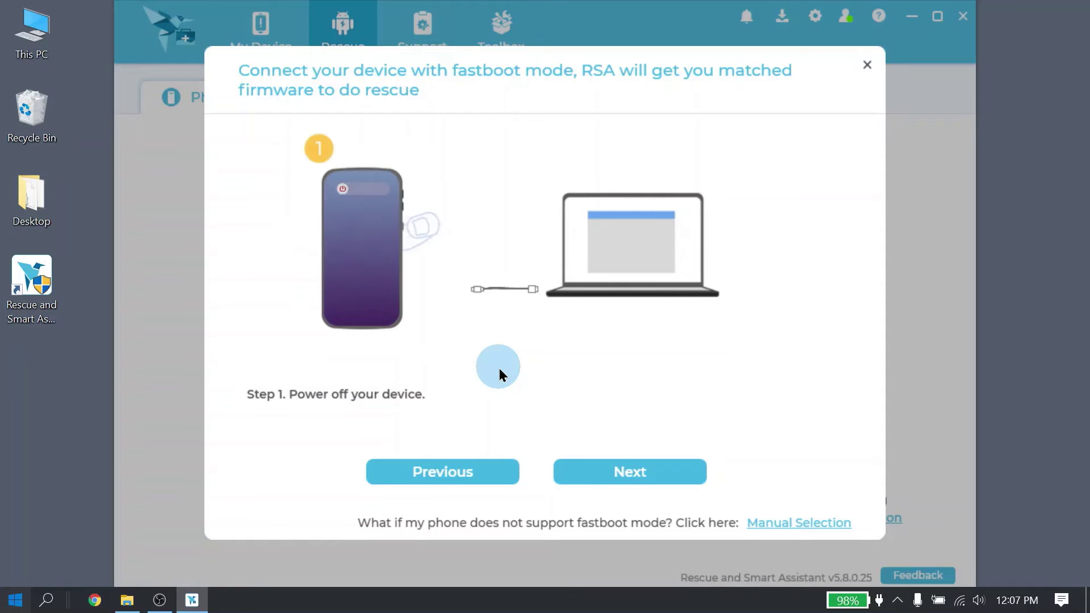
left_click(633, 466)
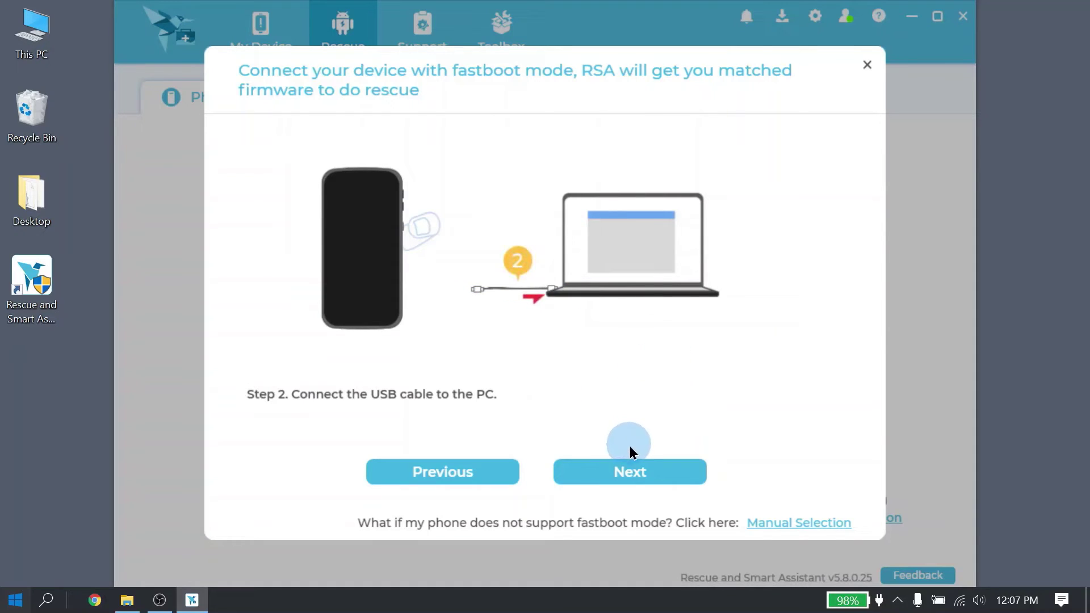
left_click(632, 474)
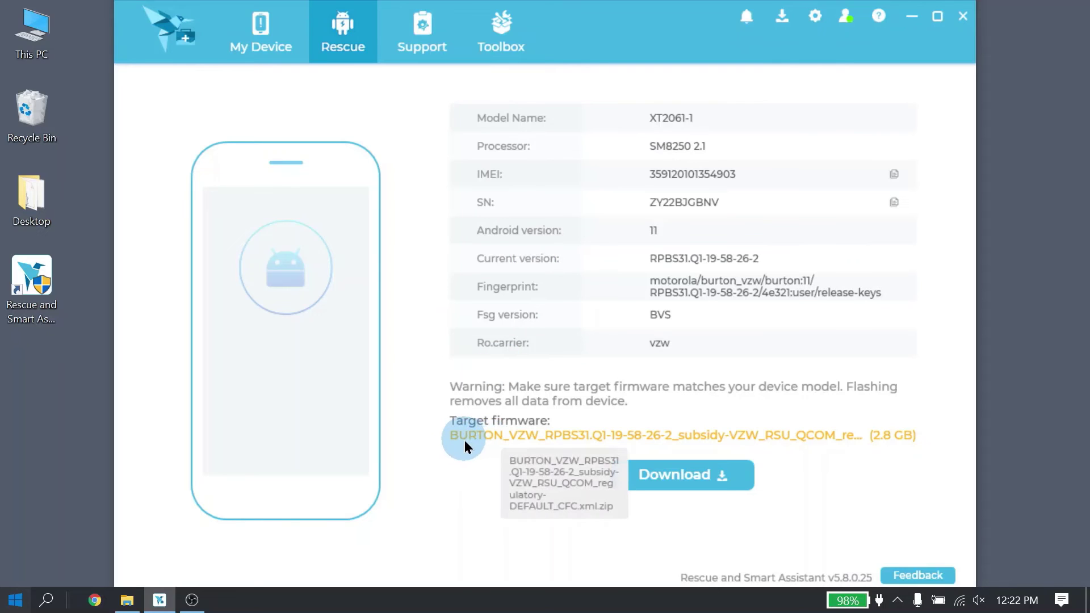
Download the 2.8 GB BURTON_VZW firmware matched to the XT2061-1
left_click(702, 477)
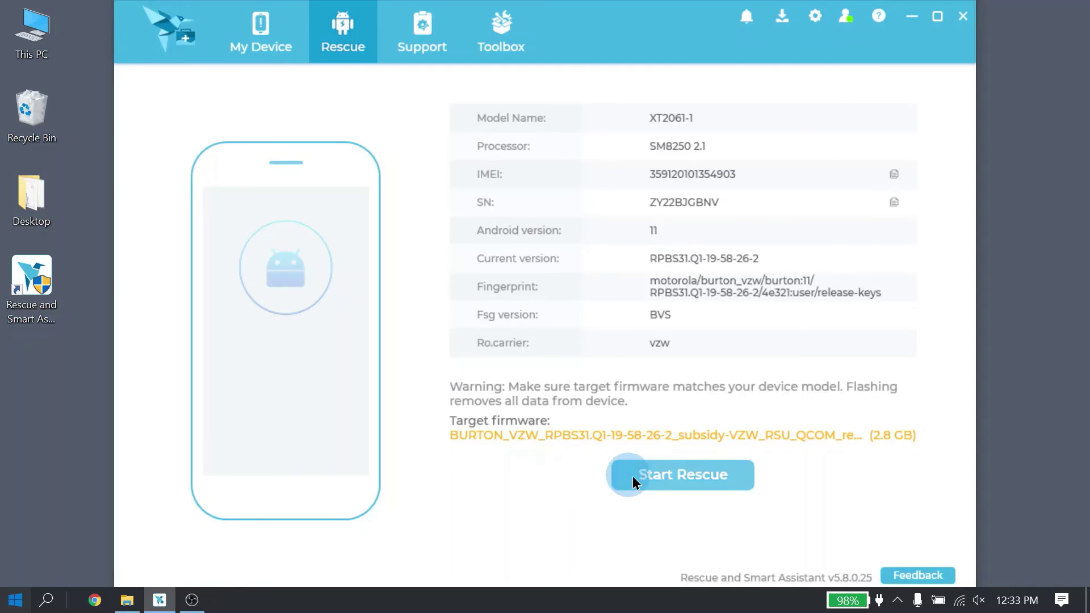
Start the firmware rescue, accepting the rescue-again, information collection and backup warnings to begin flashing
left_click(673, 484)
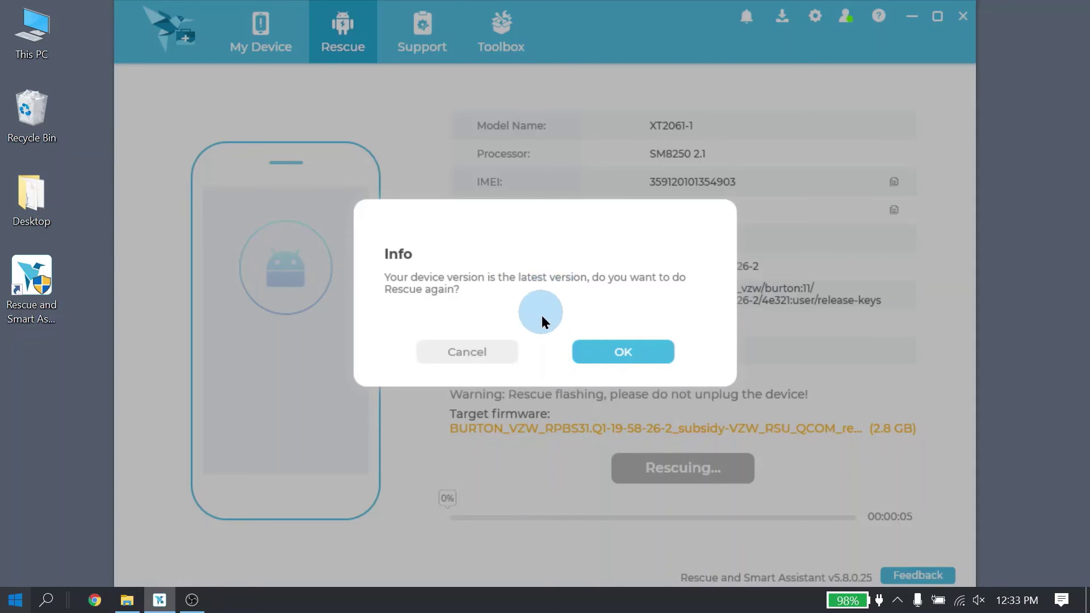
left_click(621, 354)
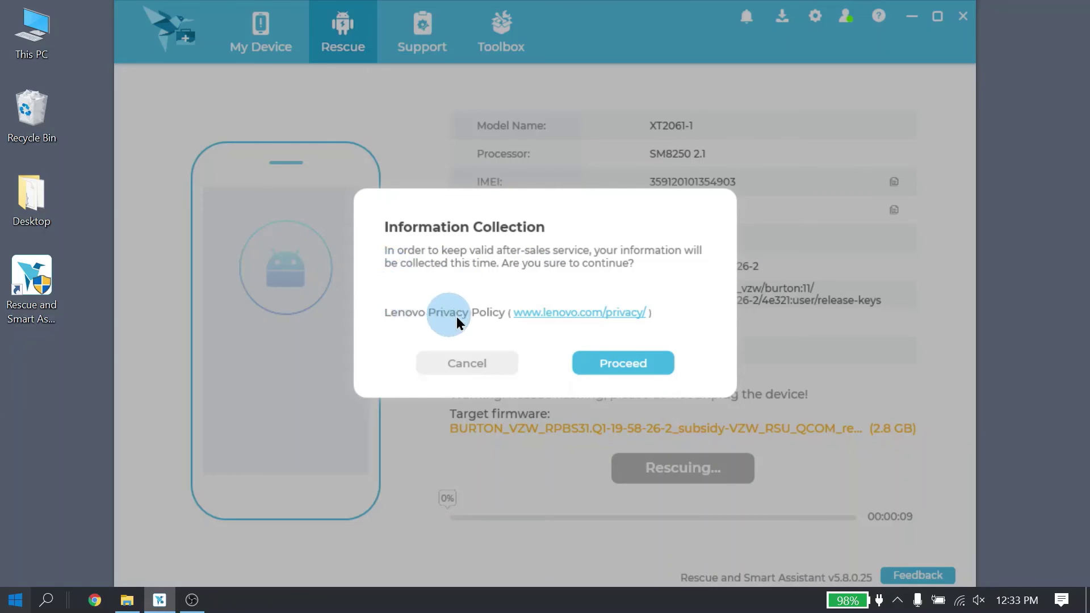
left_click(632, 369)
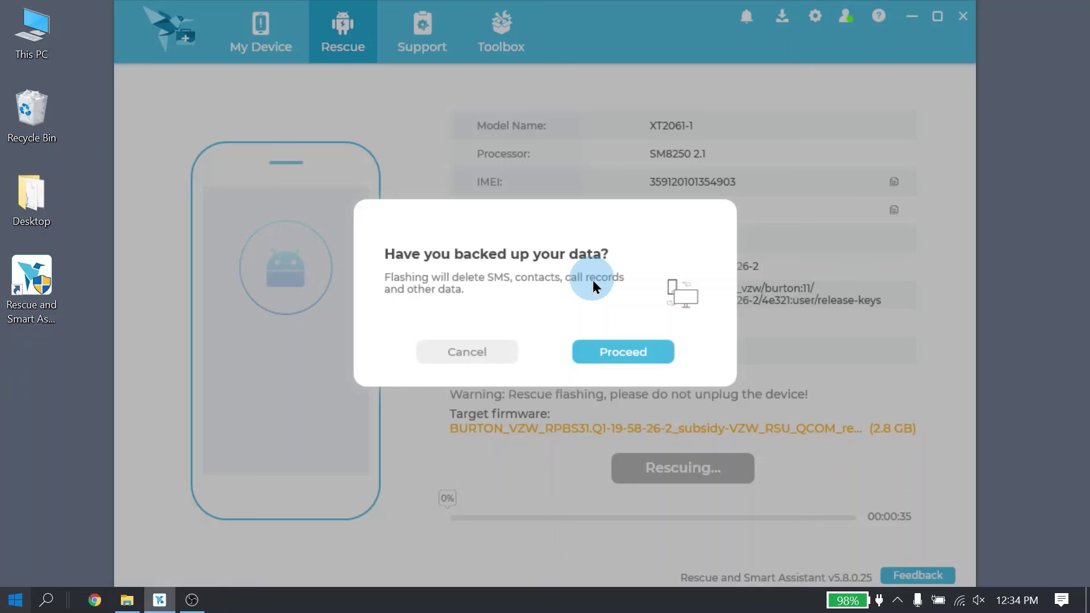
left_click(628, 351)
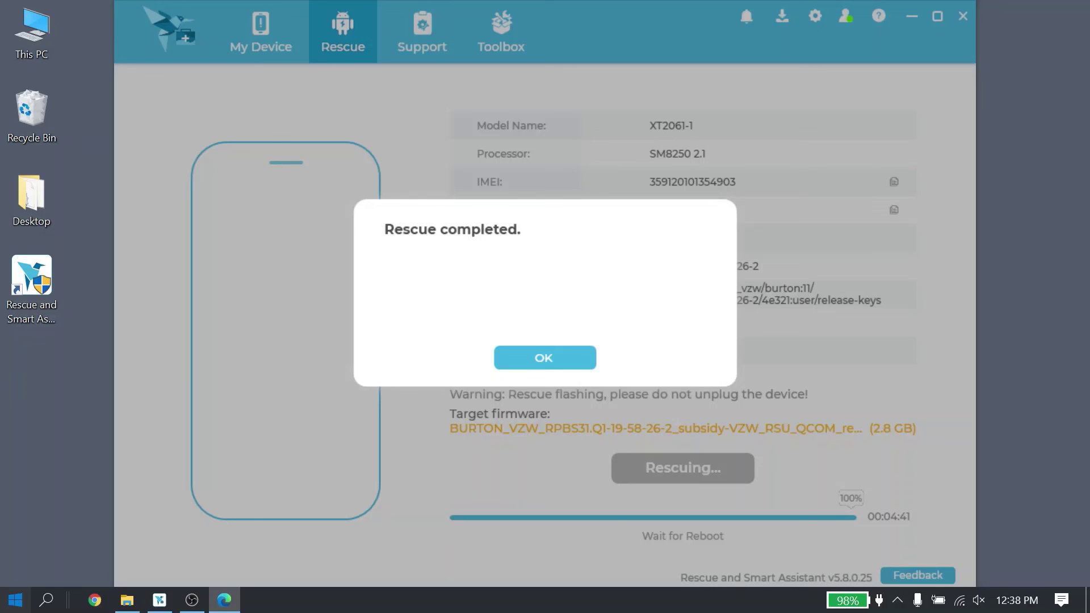
Dismiss the 'Rescue completed.' message and finish the rescue
left_click(526, 363)
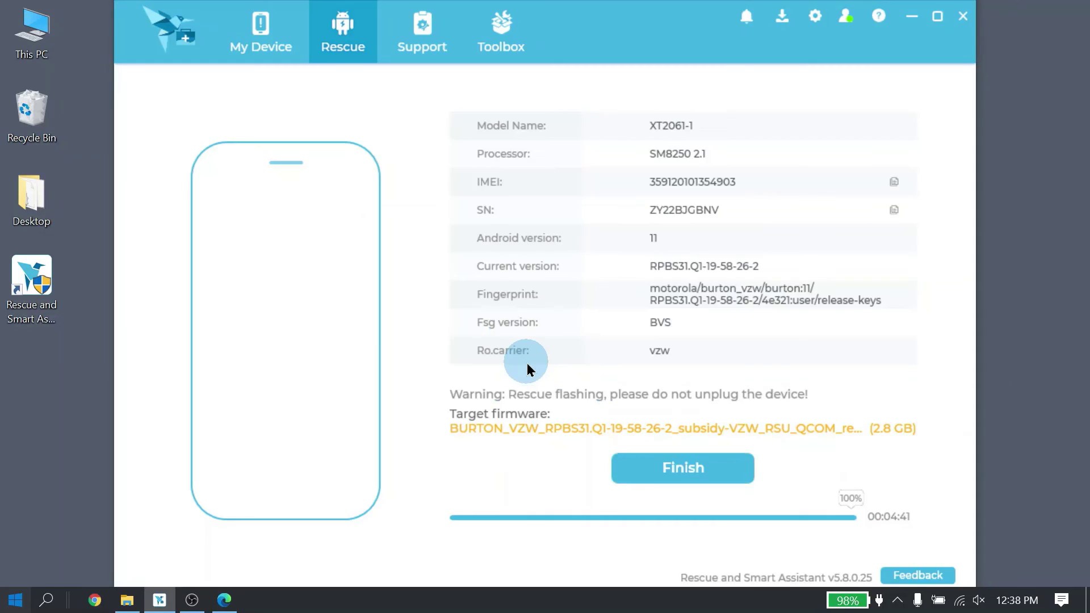
left_click(672, 466)
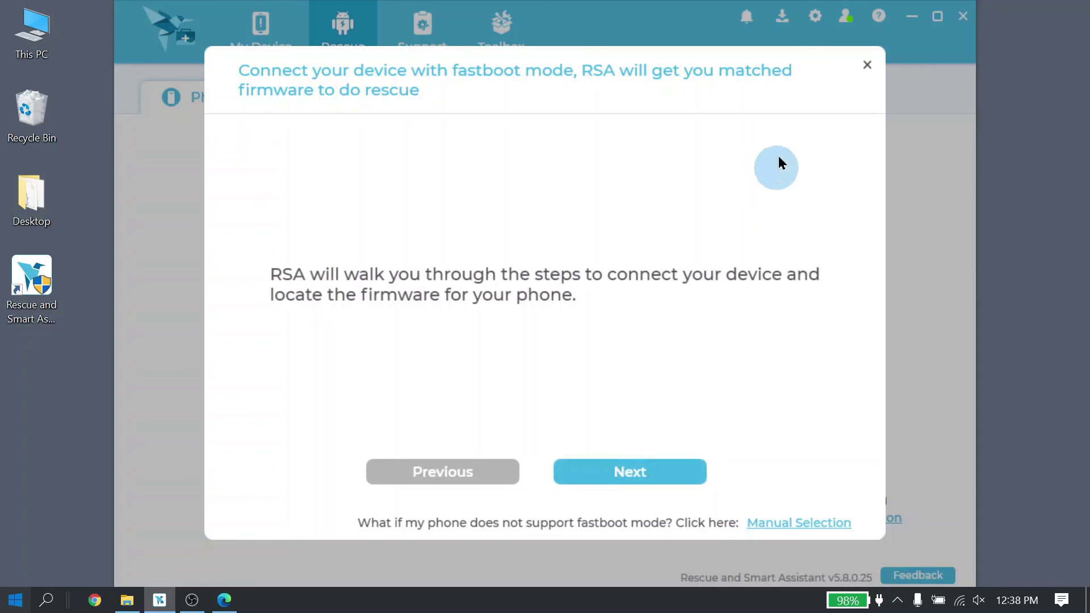
Close the fastboot connection prompt and quit Rescue and Smart Assistant to the desktop
left_click(867, 65)
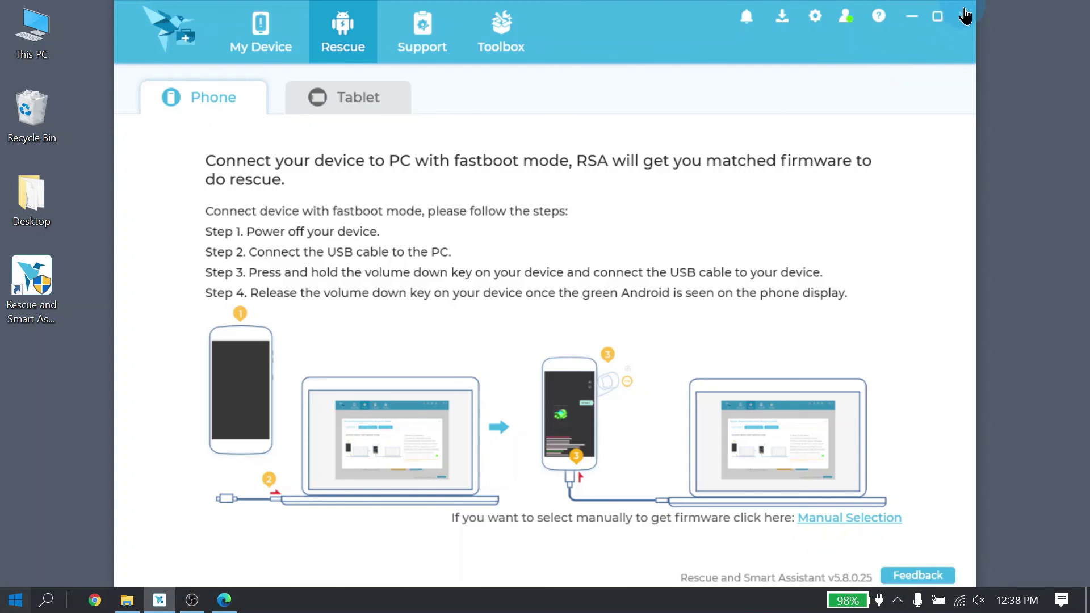
left_click(964, 26)
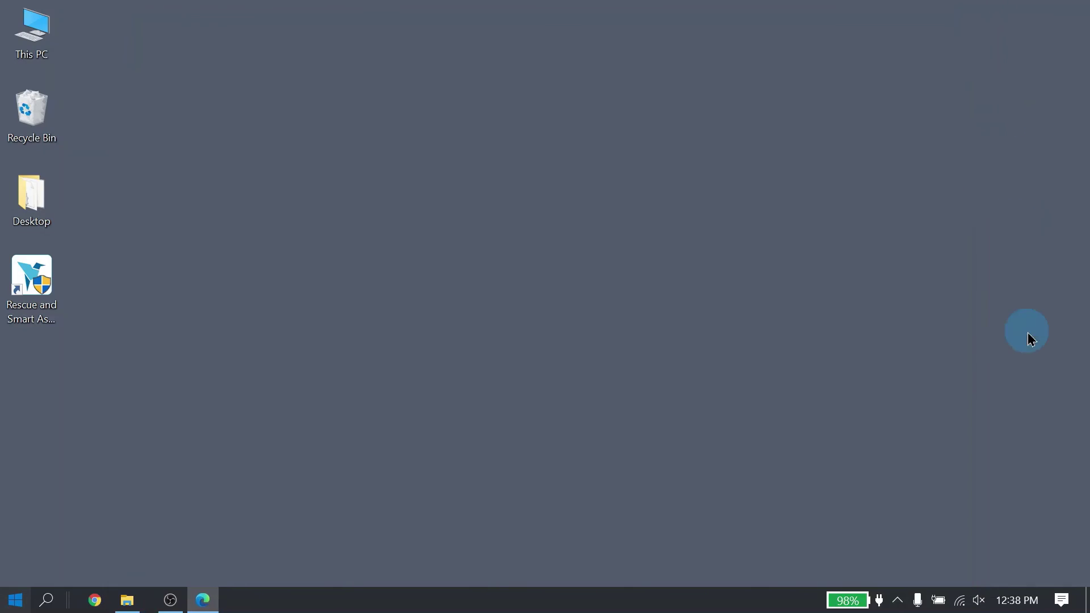
left_click(31, 277)
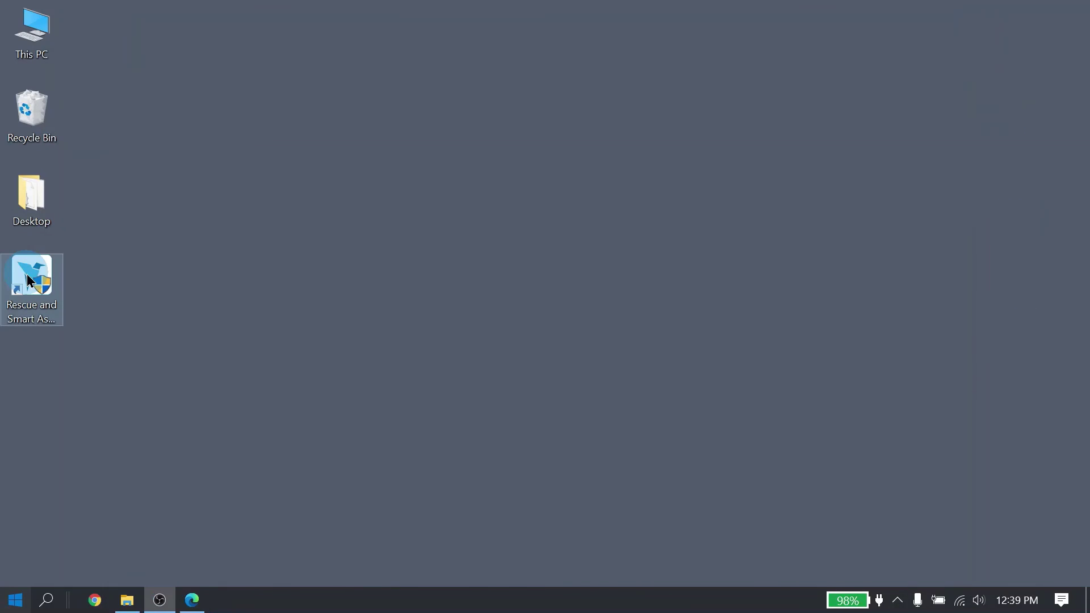